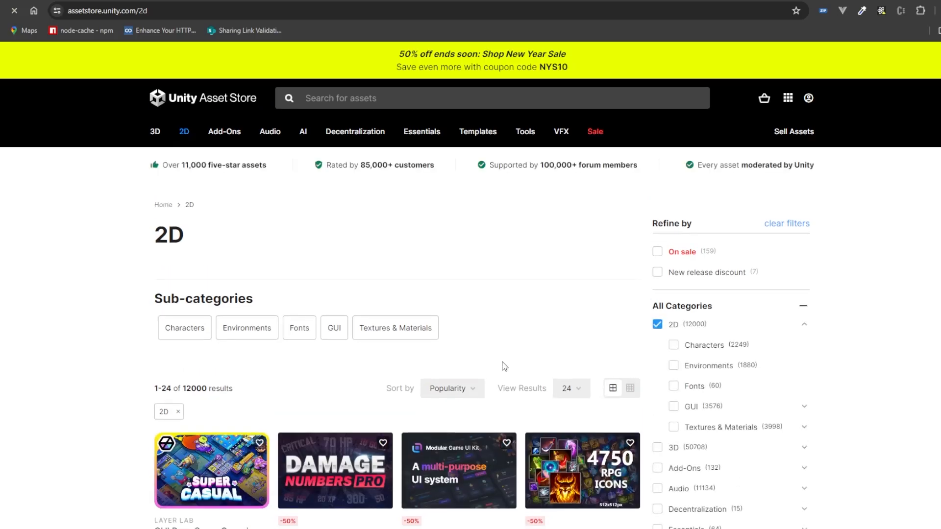
Browse the Environments sub-category of the store's 2D assets
click(234, 336)
scroll(730, 275, down, 4)
scroll(601, 311, down, 12)
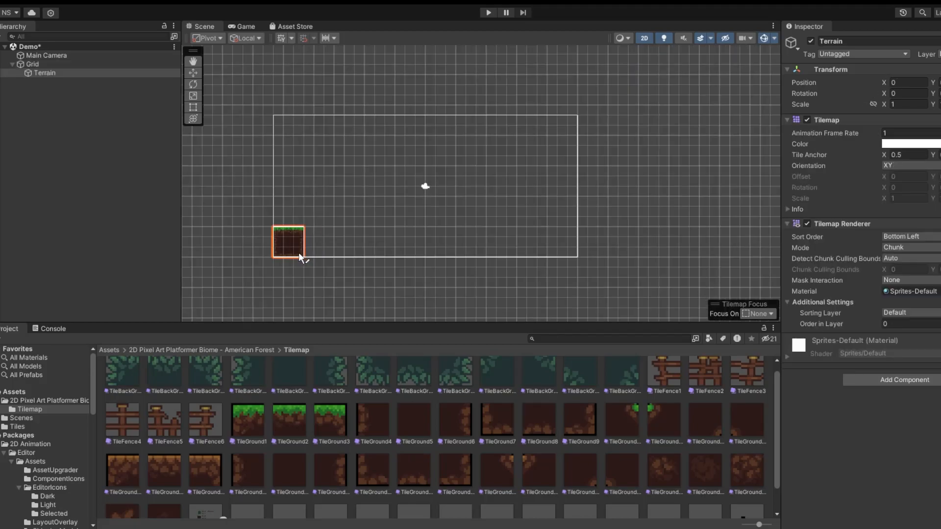
Paint a row of grass-topped ground tiles on the Terrain tilemap along the lower edge of the camera frame
click(333, 251)
click(357, 249)
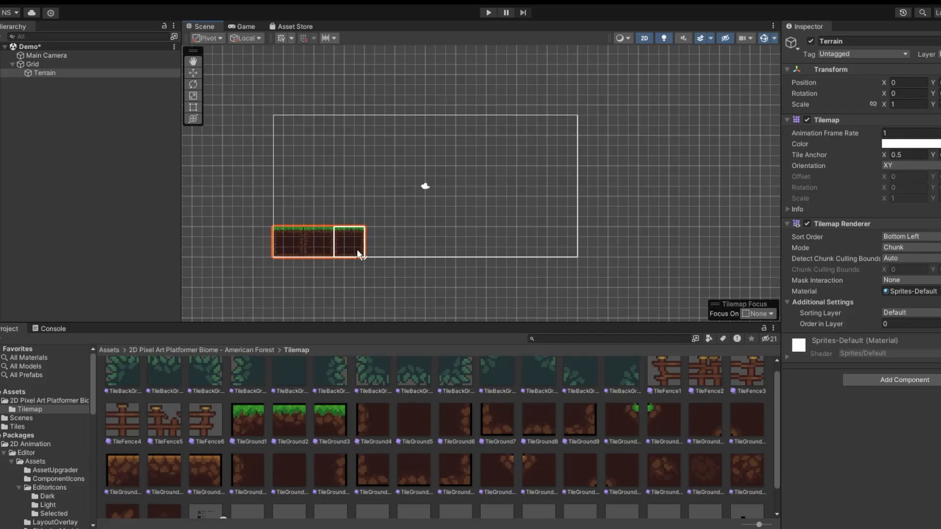
click(393, 251)
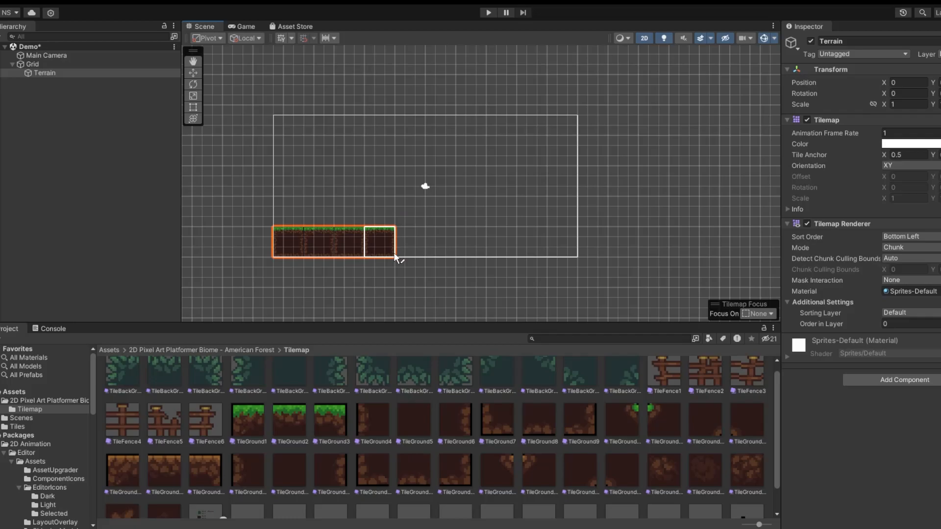
click(420, 251)
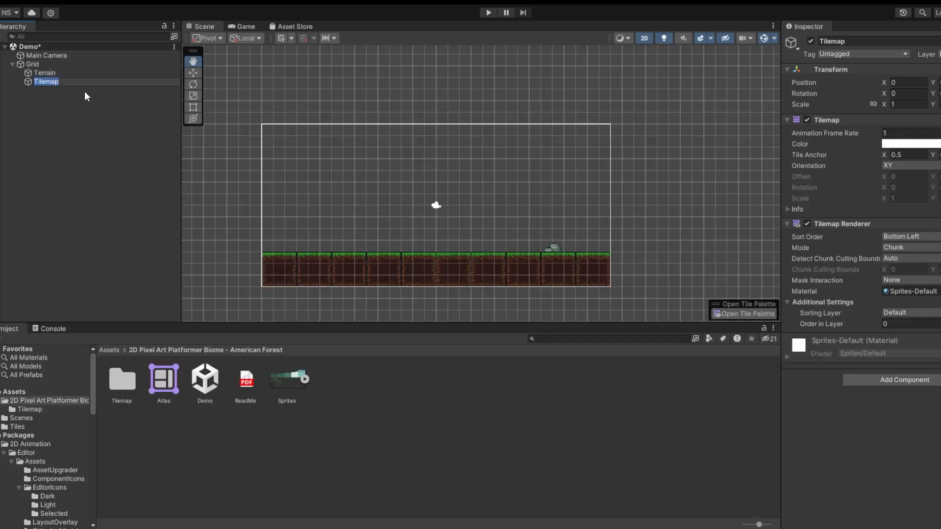
Name the new tilemap Background and paint teal forest backdrops on it across the camera frame
text(Background)
key(Return)
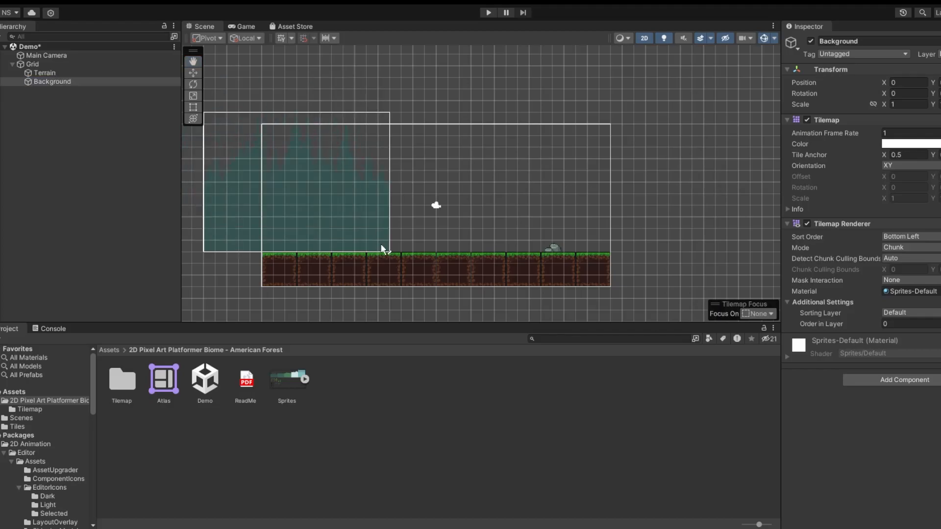
click(382, 250)
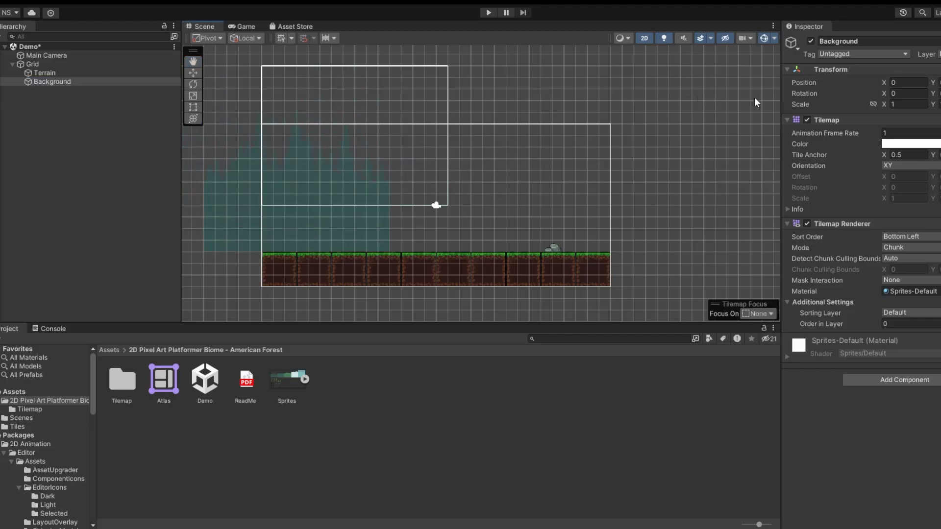
click(575, 250)
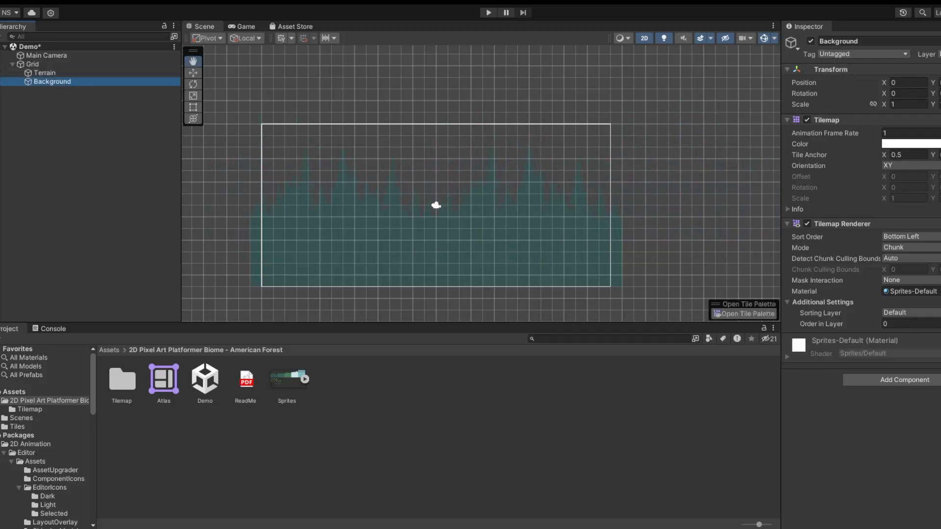
Try to move the Background tilemap horizontally, away from the camera frame
drag(473, 190, 511, 177)
click(140, 82)
key(w)
drag(503, 176, 743, 177)
key(ctrl+z)
click(54, 82)
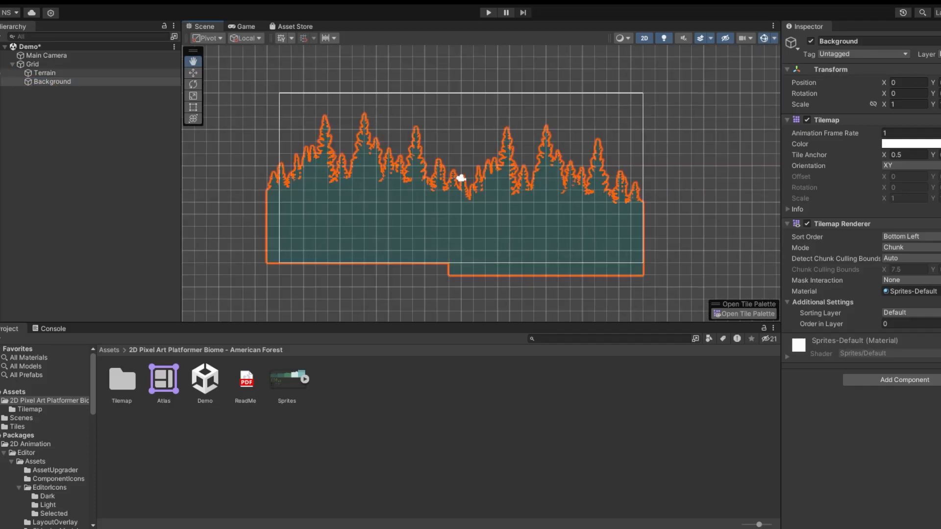
Show the Terrain tilemap in the scene and set the Background tilemap's sorting layer to Background
click(1, 72)
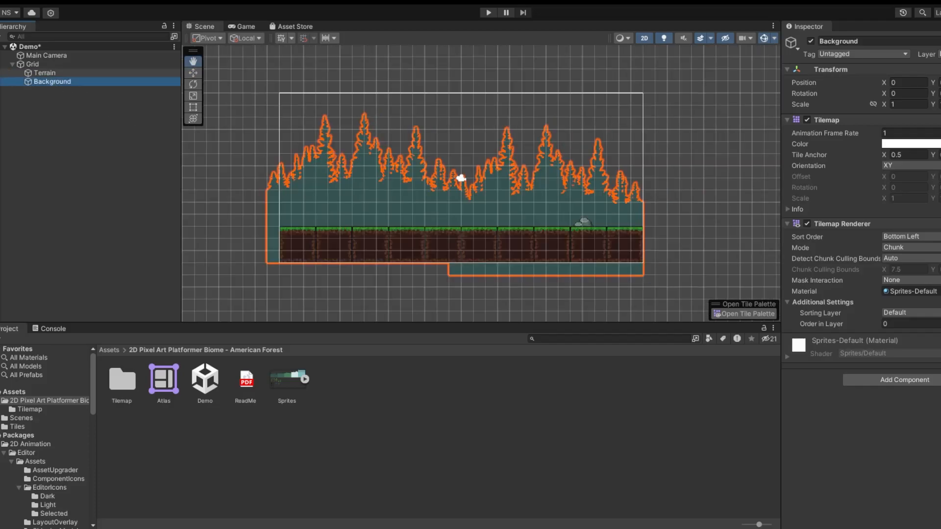
click(719, 237)
scroll(719, 237, down, 4)
scroll(650, 212, up, 4)
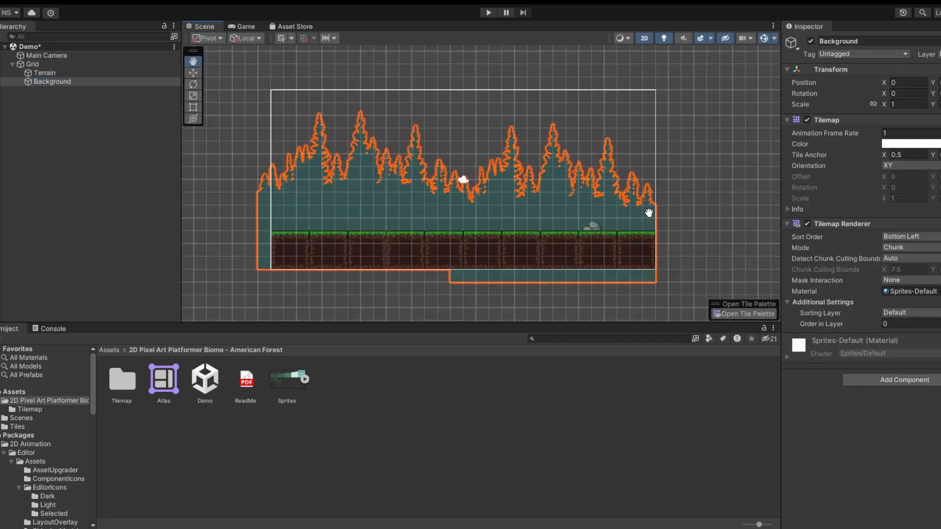
scroll(650, 212, up, 2)
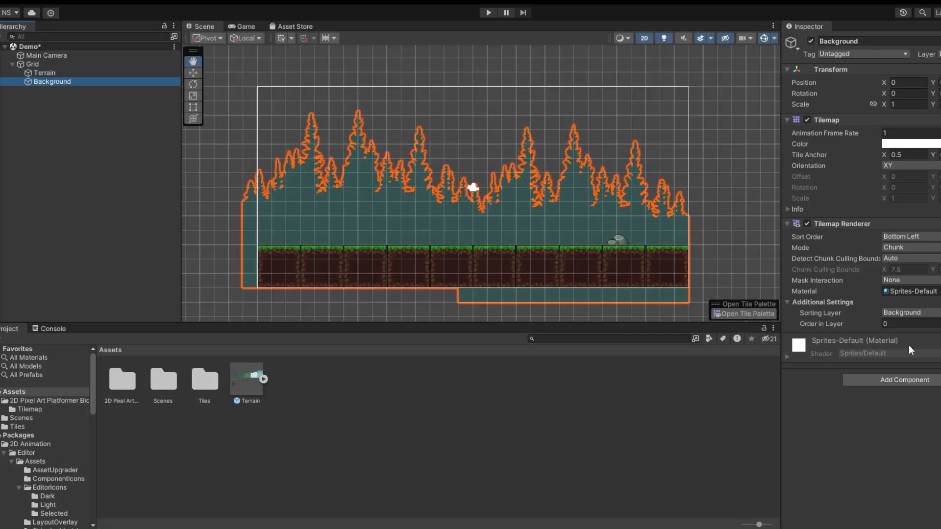
click(909, 345)
Set the Terrain tilemap's sorting layer to Terrain and check the Background tilemap's renderer settings
click(52, 74)
click(926, 321)
click(919, 349)
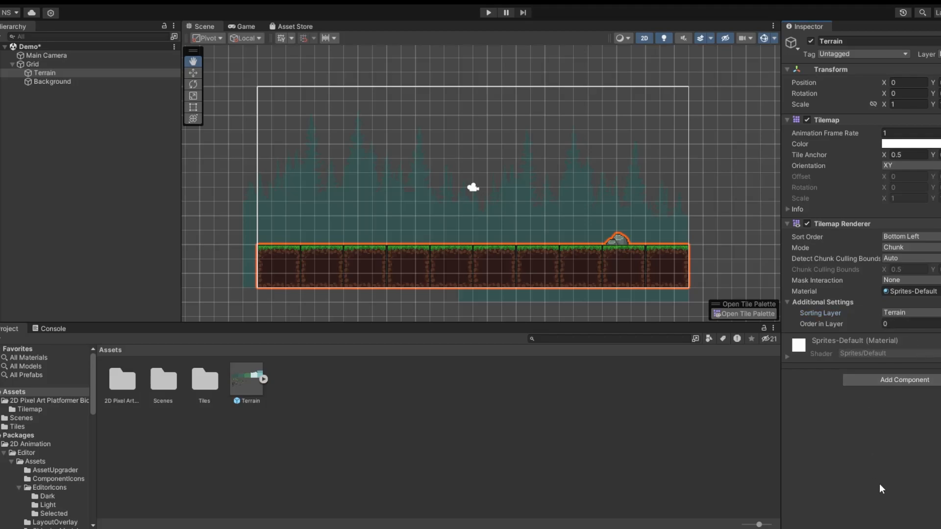
click(902, 324)
click(919, 331)
click(913, 314)
click(914, 349)
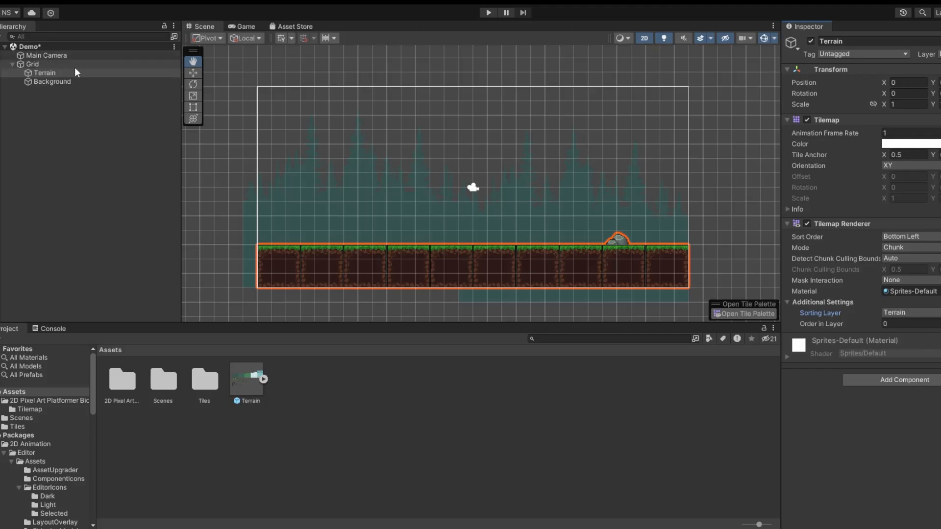
click(79, 82)
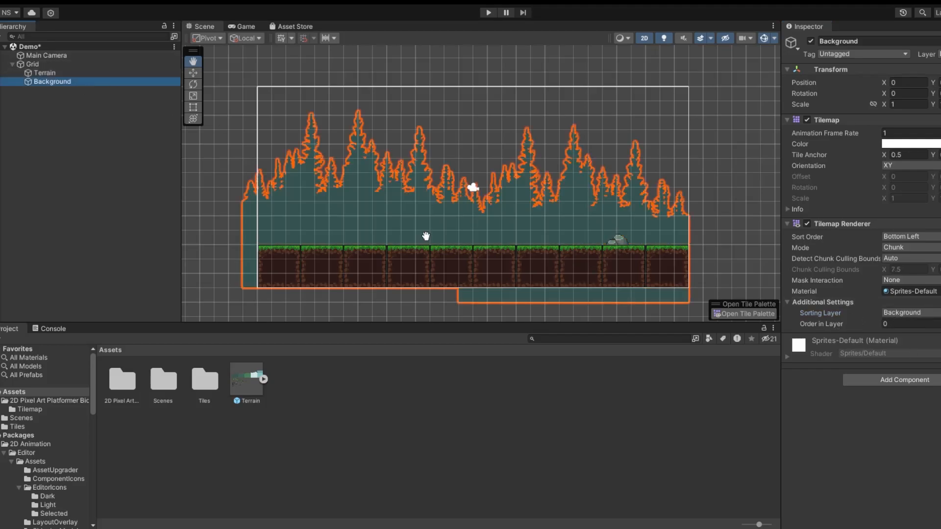
Extend the grass-topped ground on the Terrain tilemap with a continuous row of tiles beyond the camera frame
click(69, 73)
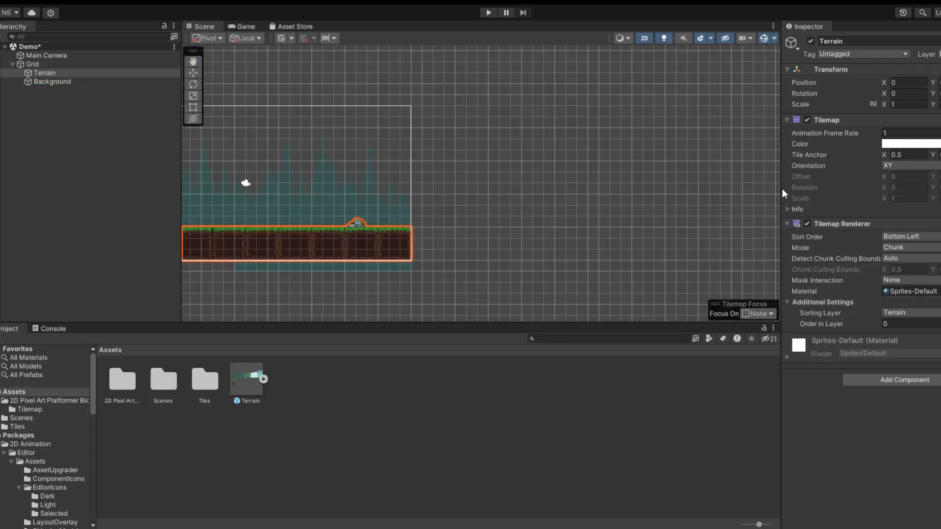
click(442, 256)
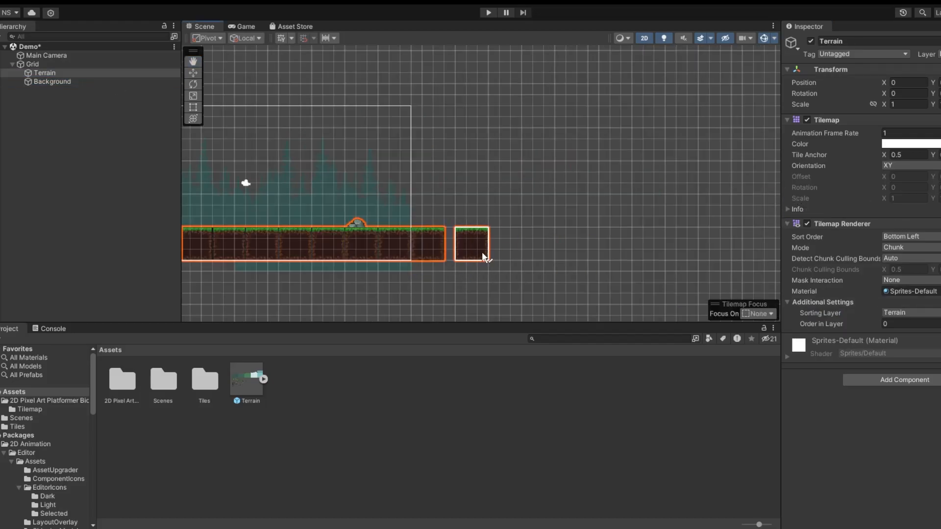
click(511, 249)
click(542, 249)
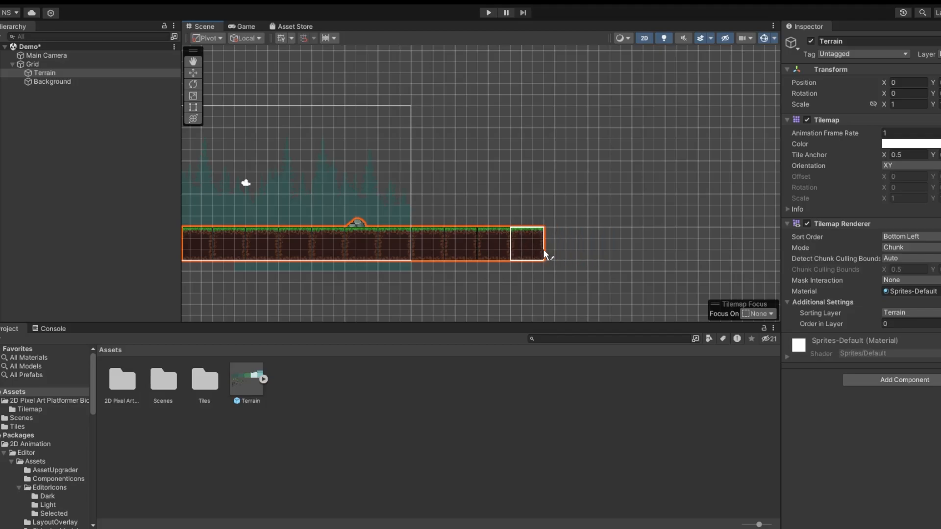
click(571, 253)
click(603, 253)
click(633, 253)
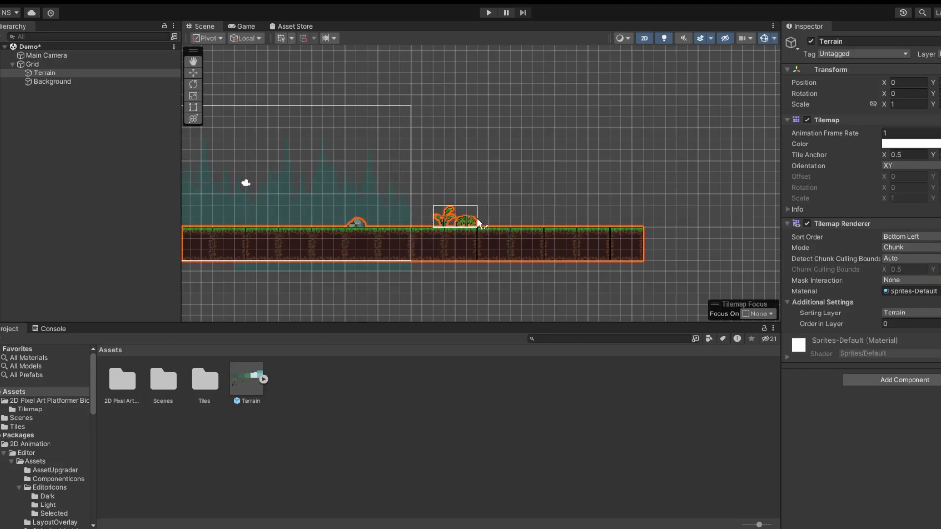
Paint a group of green bushes and a small plant cluster on top of the extended ground
click(479, 223)
click(564, 224)
scroll(408, 190, down, 3)
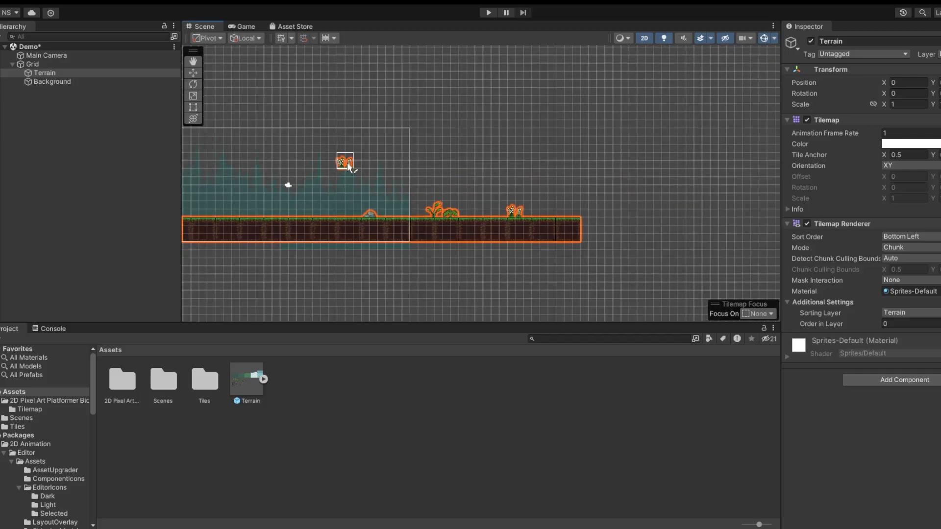
Paint a tall tree and a small bushy tree standing on the extended ground in the Background tilemap
click(53, 82)
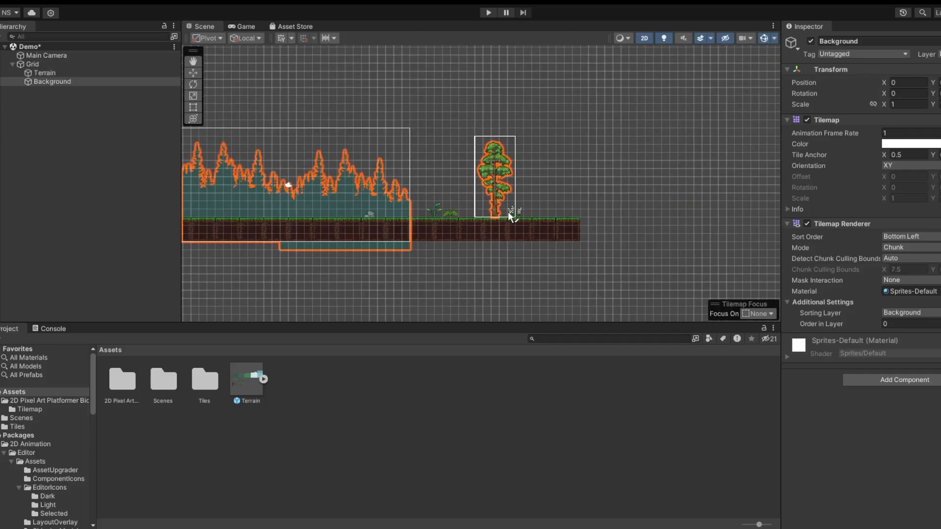
click(507, 213)
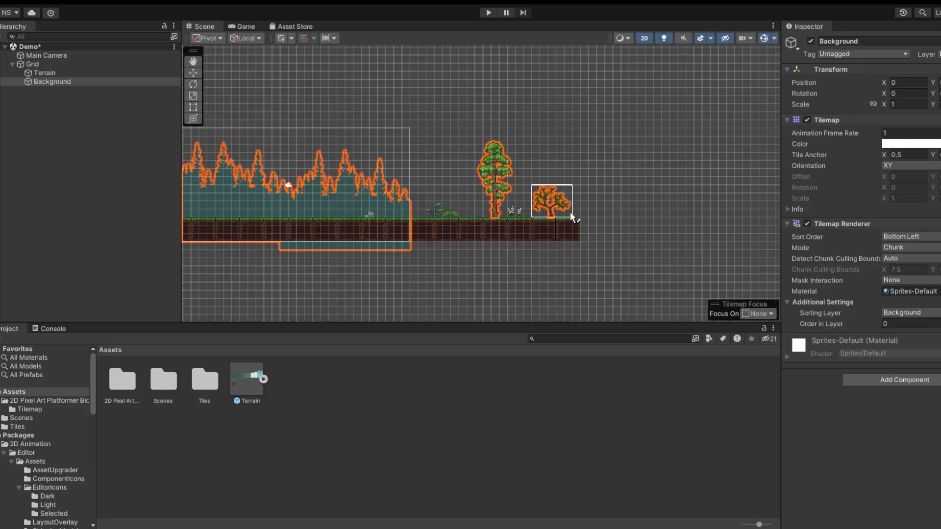
click(472, 210)
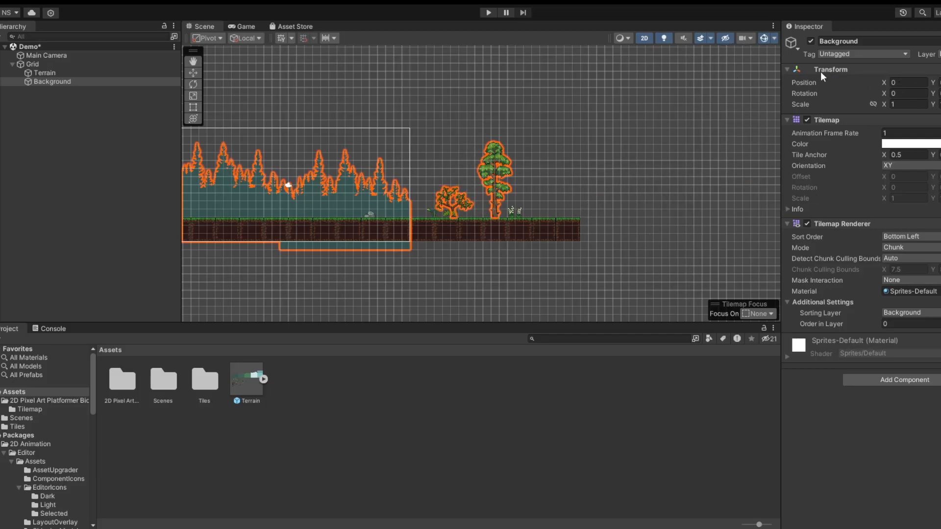
Leave tile painting, select the Terrain tilemap and run the scene in Play mode
key(q)
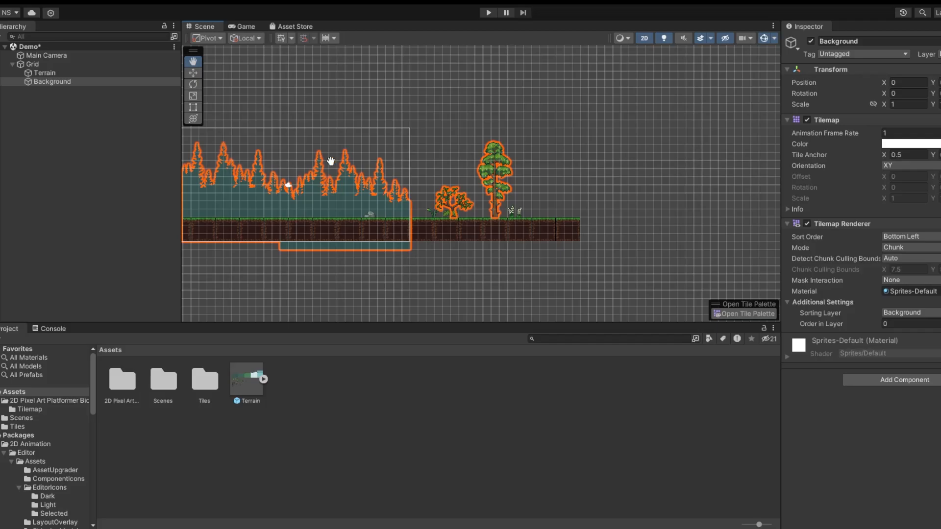
click(55, 73)
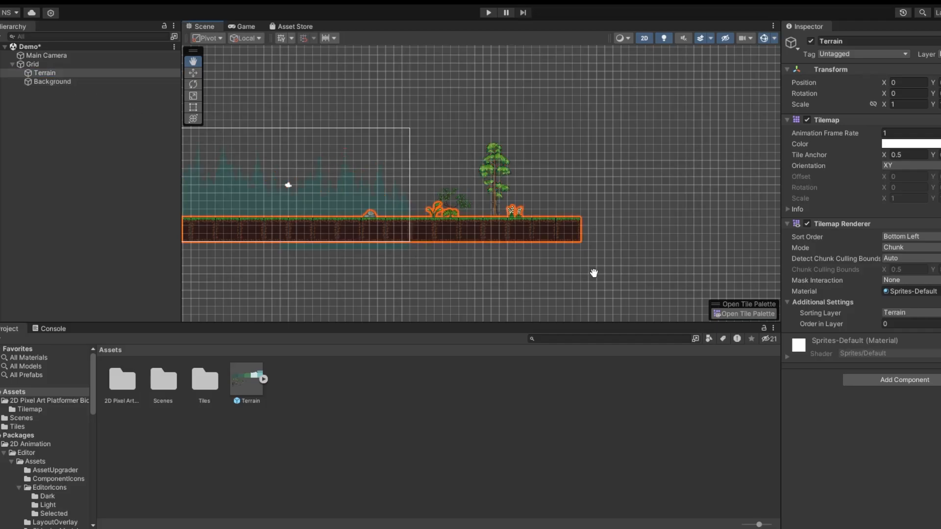
click(488, 12)
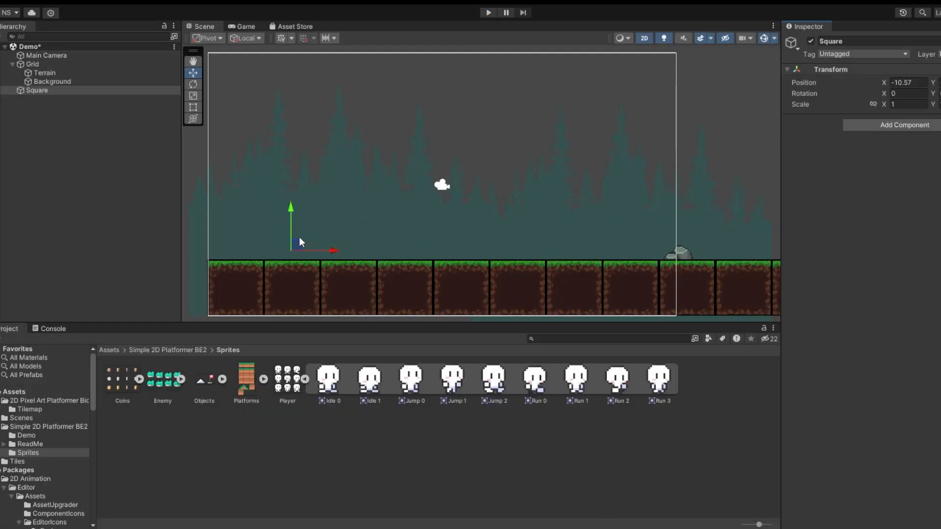
Add a Sprite Renderer component to the Square object
scroll(301, 240, up, 2)
click(70, 83)
click(64, 90)
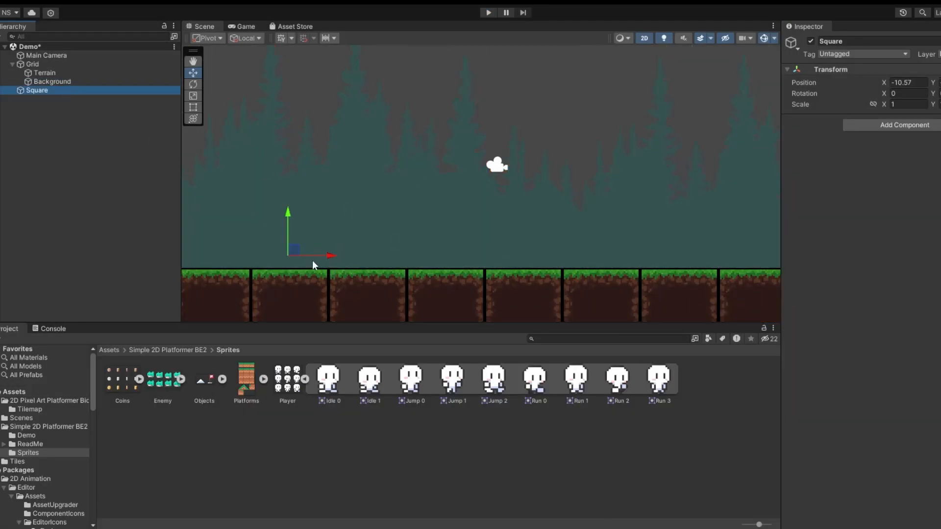
scroll(309, 252, up, 3)
scroll(563, 169, down, 6)
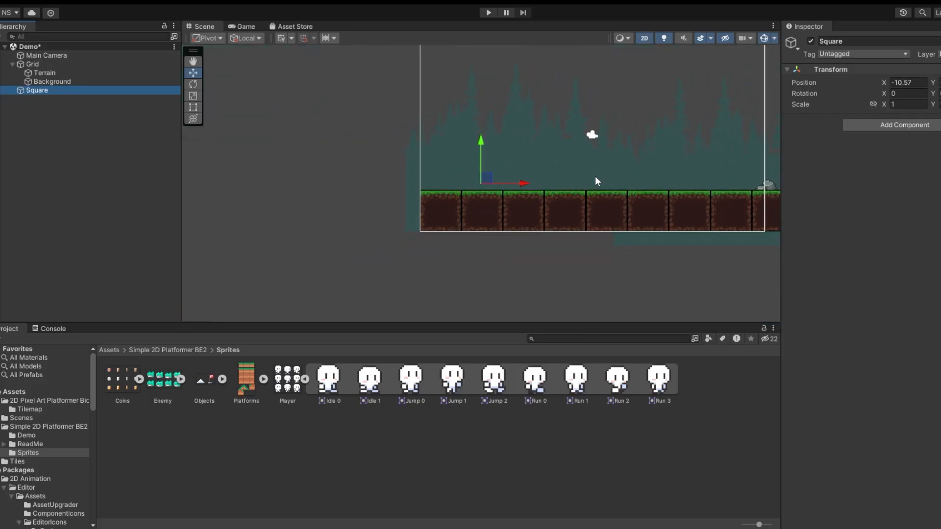
key(f)
scroll(579, 162, down, 10)
middle_drag(649, 167, 399, 197)
scroll(539, 202, down, 5)
scroll(485, 185, down, 3)
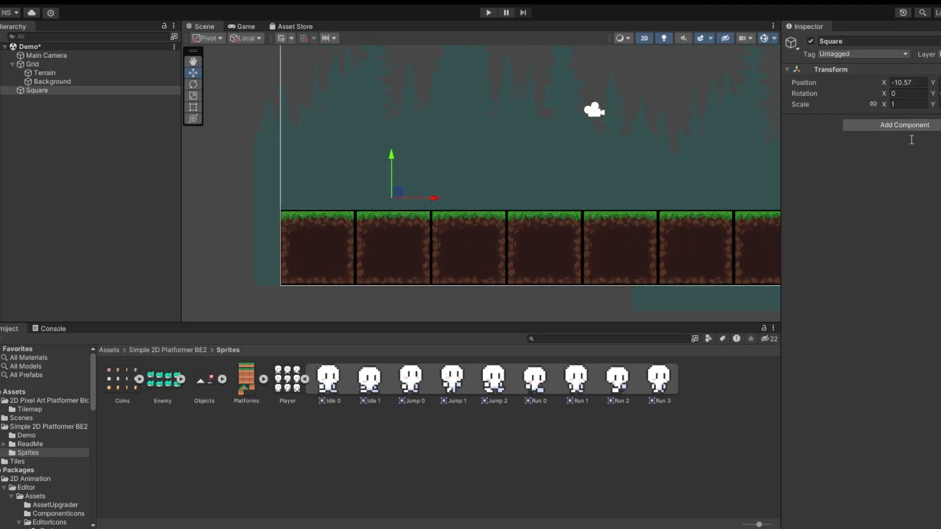
click(915, 189)
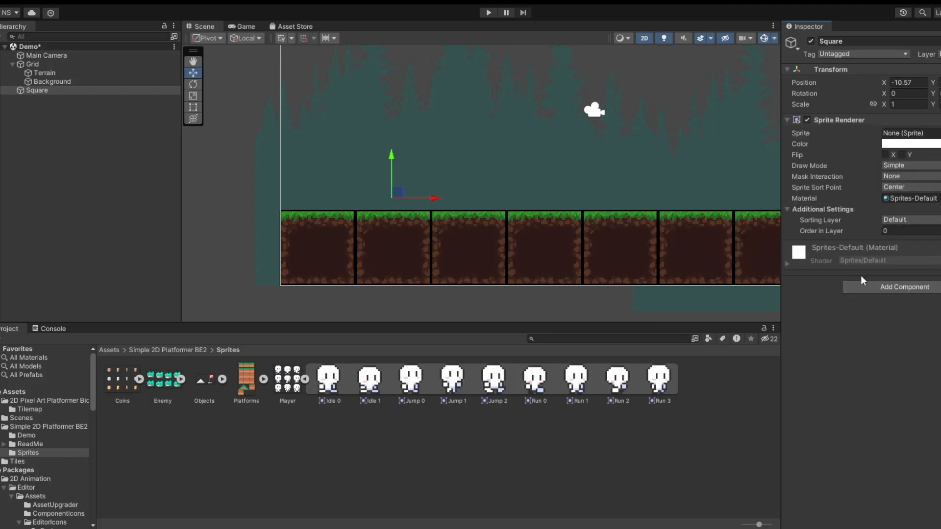
Assign the Idle 0 player sprite to the Square object's Sprite Renderer
drag(331, 380, 937, 133)
scroll(572, 178, down, 3)
middle_drag(576, 179, 481, 229)
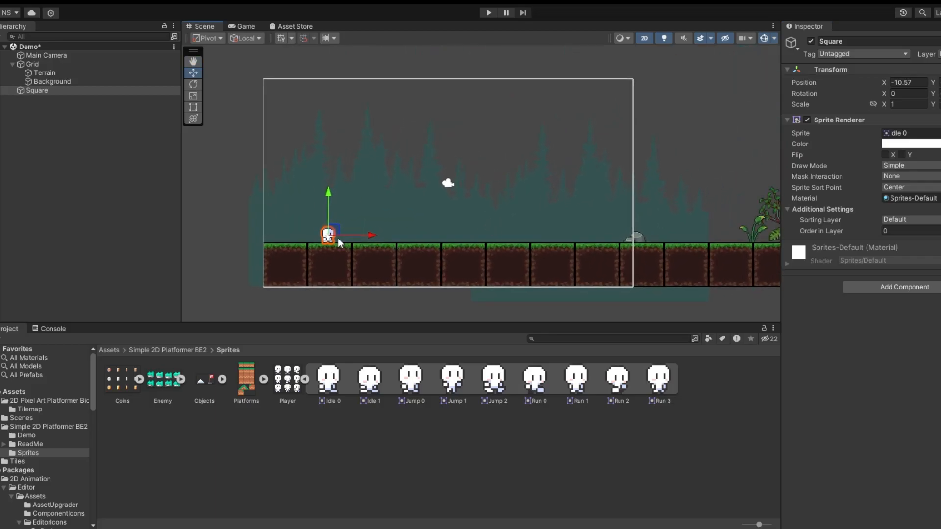
Enable Used By Composite on the Terrain tilemap's Tilemap Collider 2D
click(471, 226)
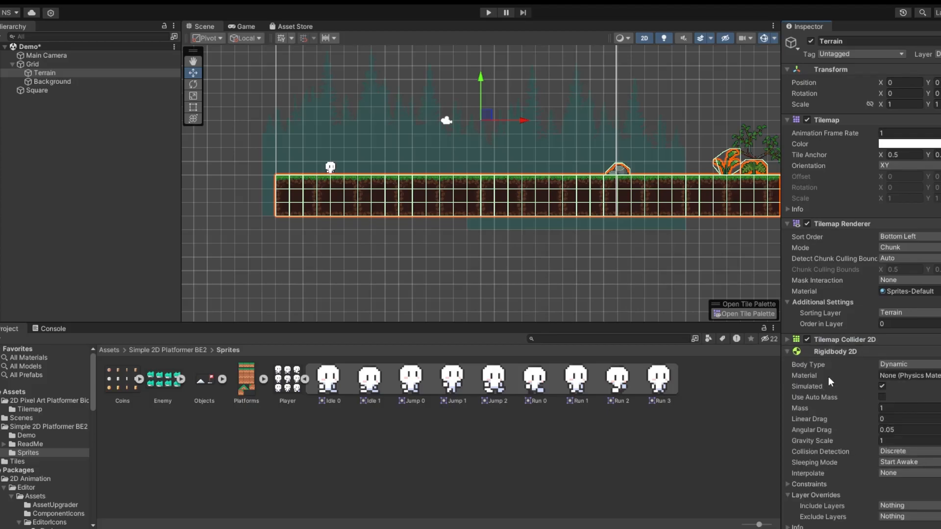
scroll(834, 373, down, 5)
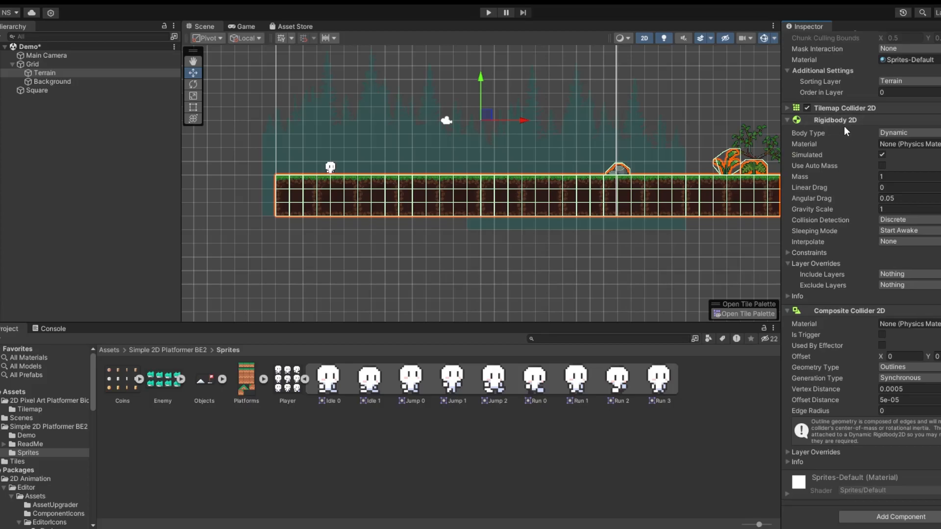
click(786, 108)
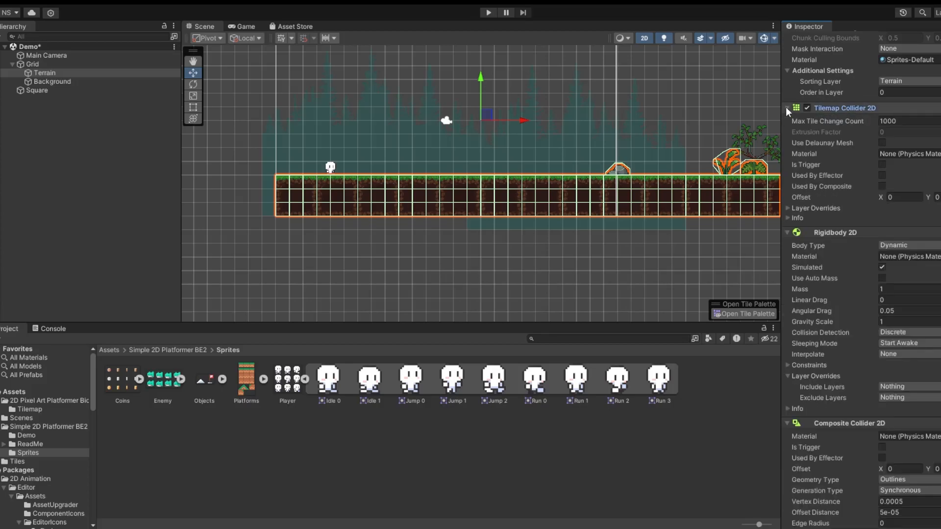
click(882, 186)
Set the Terrain's Rigidbody 2D body type to Static and run the scene
middle_drag(707, 224, 654, 259)
click(917, 240)
click(909, 275)
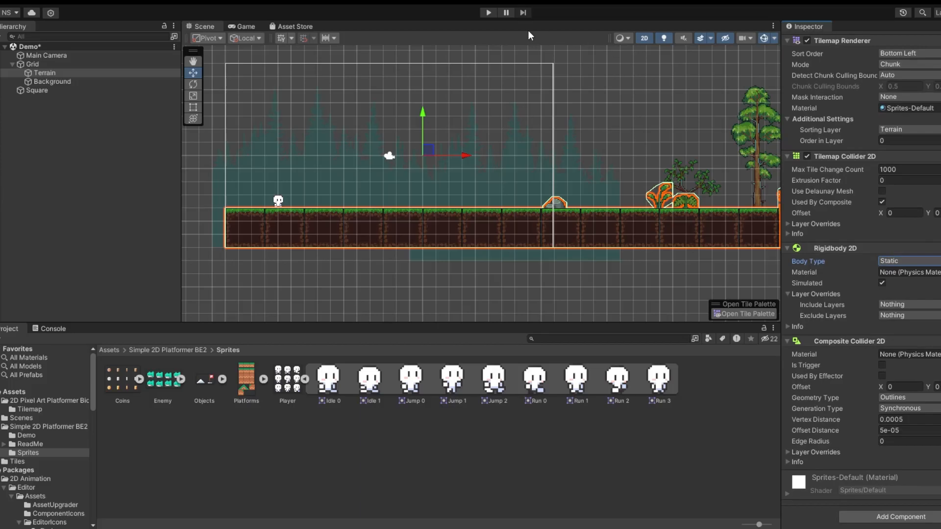
click(488, 12)
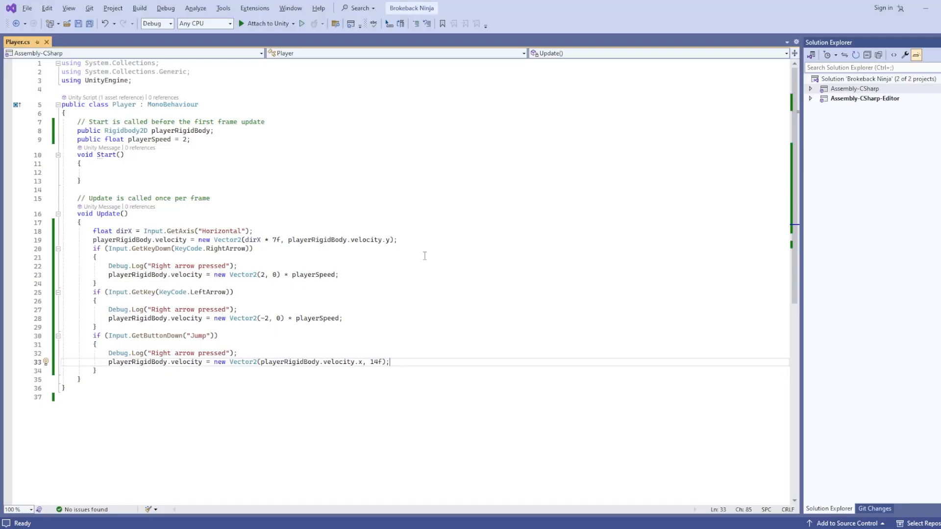
Delete the LeftArrow if block from the Player script's Update method and save the script
drag(88, 231, 289, 370)
click(261, 388)
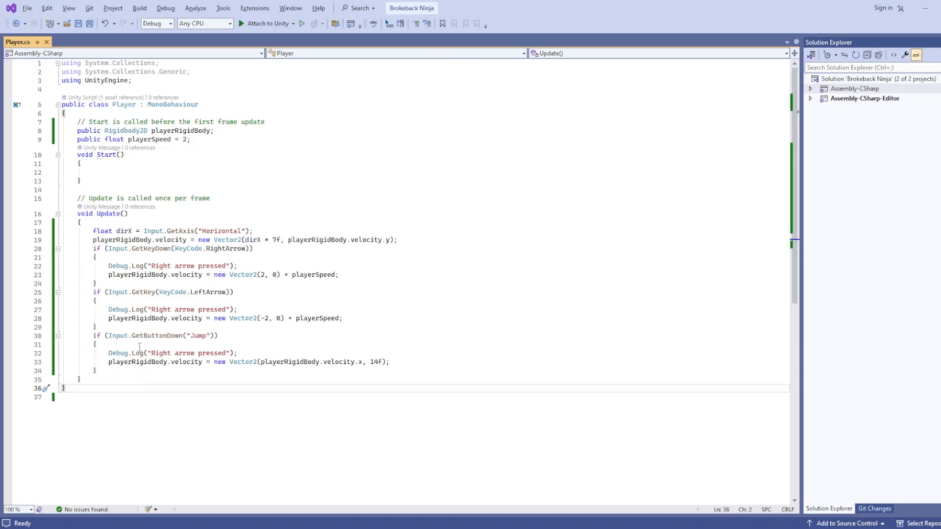
drag(127, 327, 61, 292)
key(Delete)
key(BackSpace)
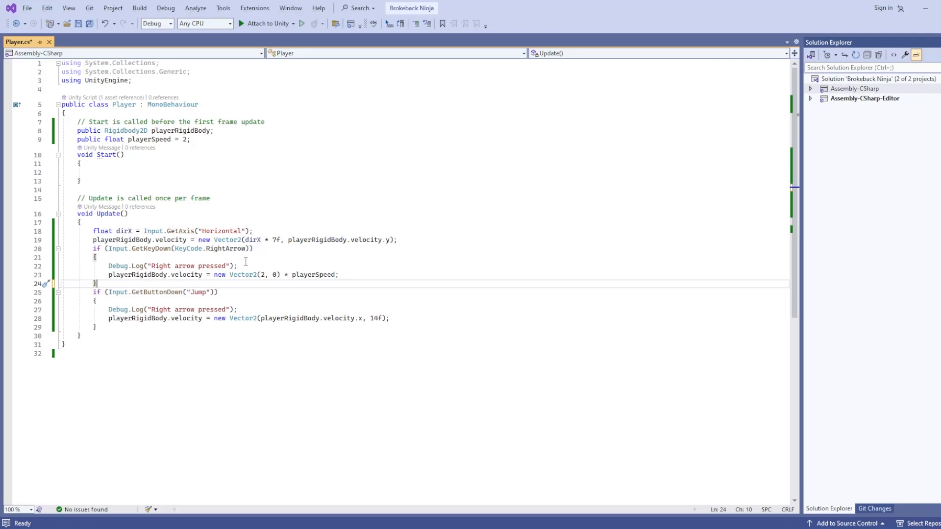
key(ctrl+s)
Delete the RightArrow if block from the Update method, keeping the axis movement and jump code, and save
drag(98, 284, 51, 251)
key(Delete)
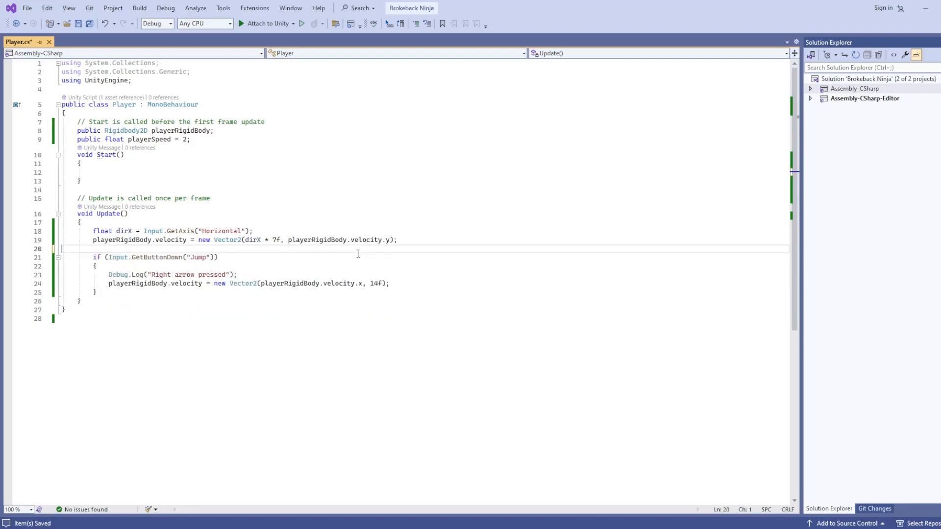
key(ctrl+s)
Switch to Unity and create an animation clip named player_jump in the Assets folder
click(681, 528)
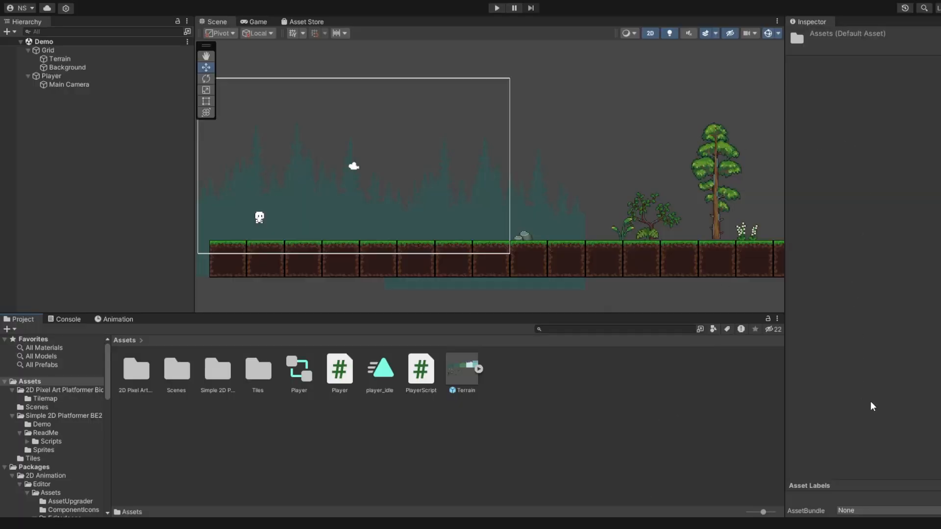
text(player)
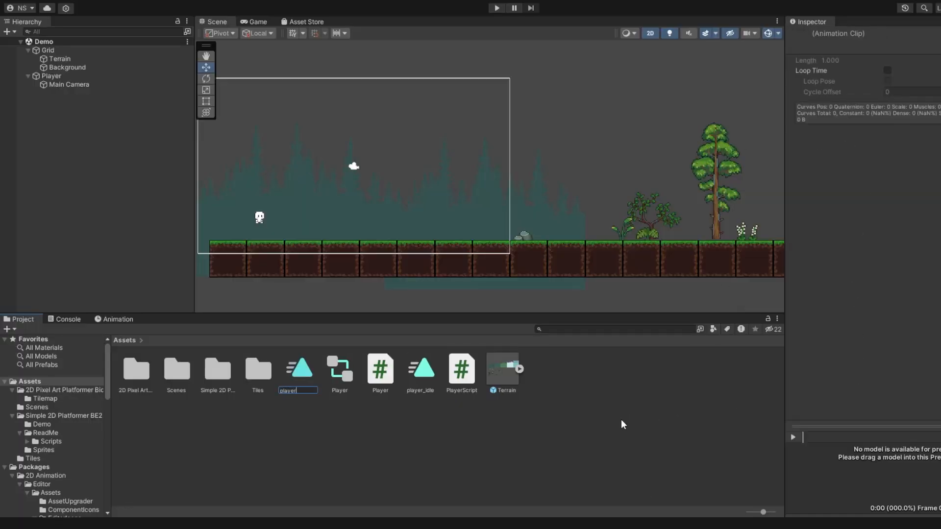
text(_jump)
key(Return)
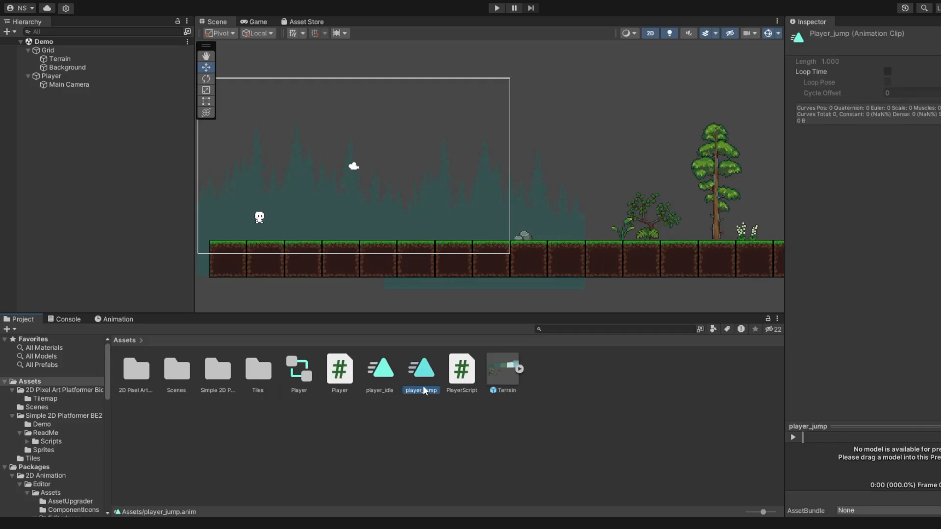
Attach the player_jump clip to the Player object and undock the Animation window over the scene view
drag(424, 371, 61, 78)
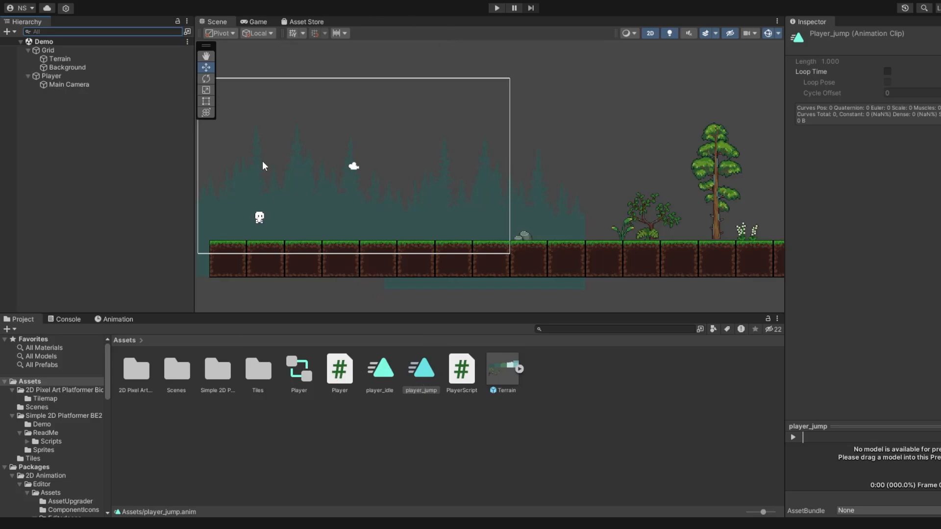
click(389, 184)
drag(125, 319, 551, 160)
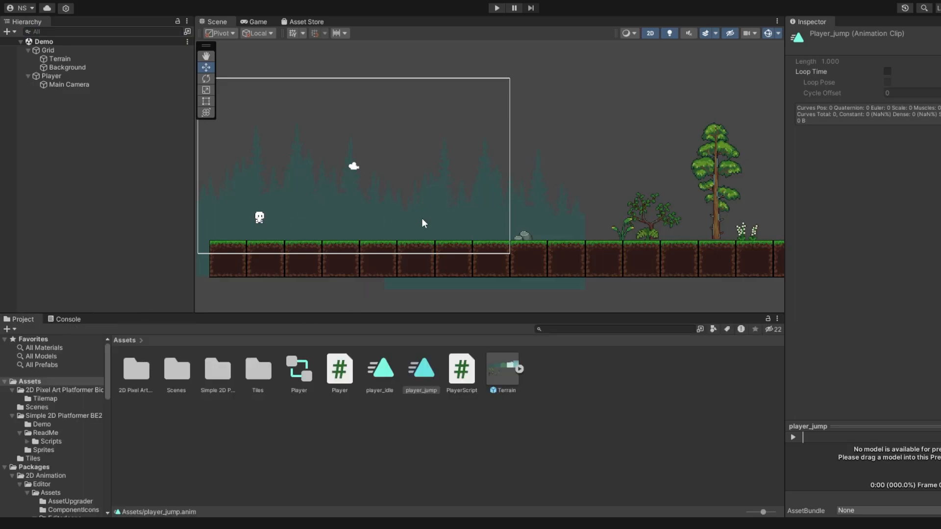
Select the Jump 0, Jump 1 and Jump 2 player sprites in the Simple 2D Platformer BE2 Sprites folder
click(49, 450)
click(426, 375)
ctrl+click(462, 374)
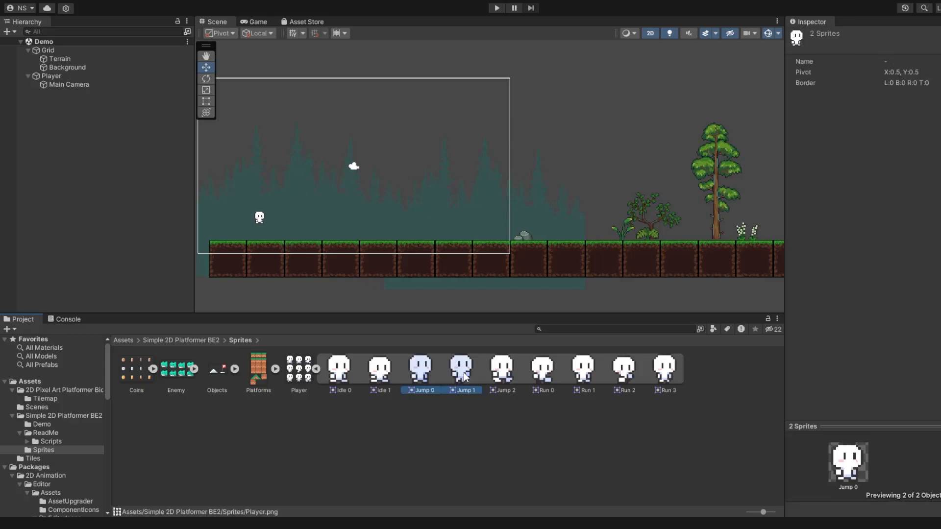
ctrl+click(495, 374)
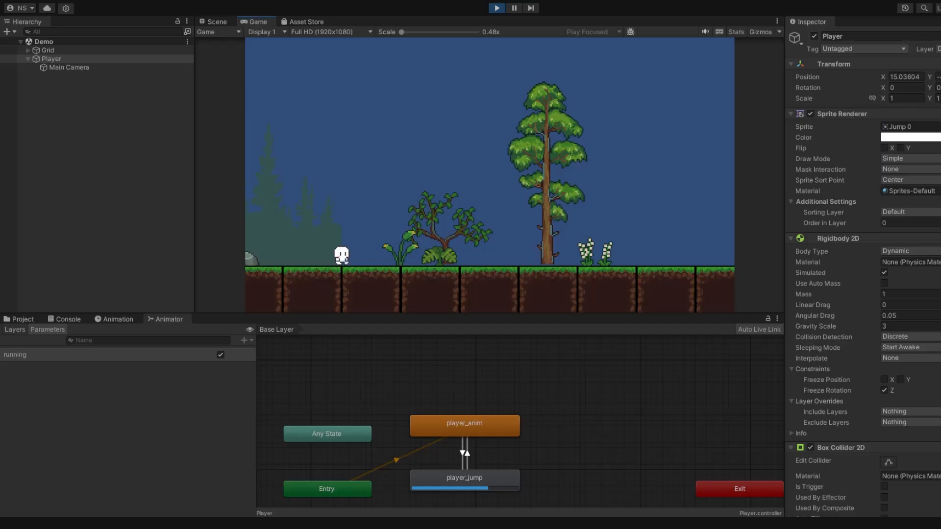
Playtest the player by moving back and forth and jumping in the running scene
key(a)
key(d)
key(space)
key(a)
key(d)
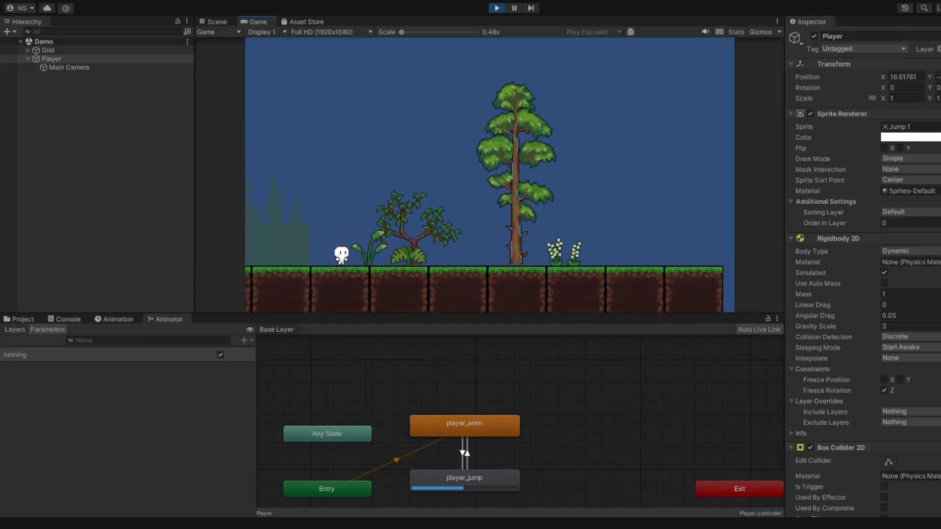
key(a)
key(d)
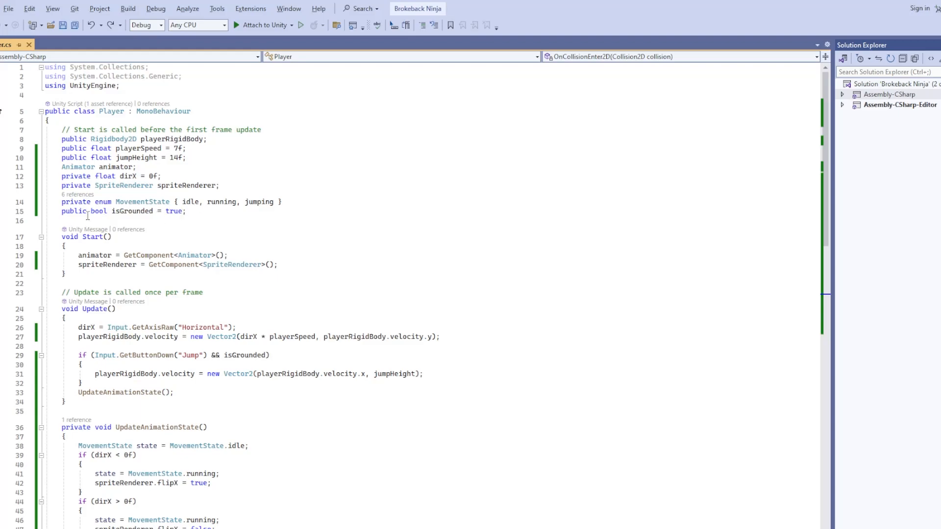
Examine the isGrounded declaration and the OnCollisionEnter2D and OnCollisionExit2D methods in the Player script
drag(62, 214, 199, 210)
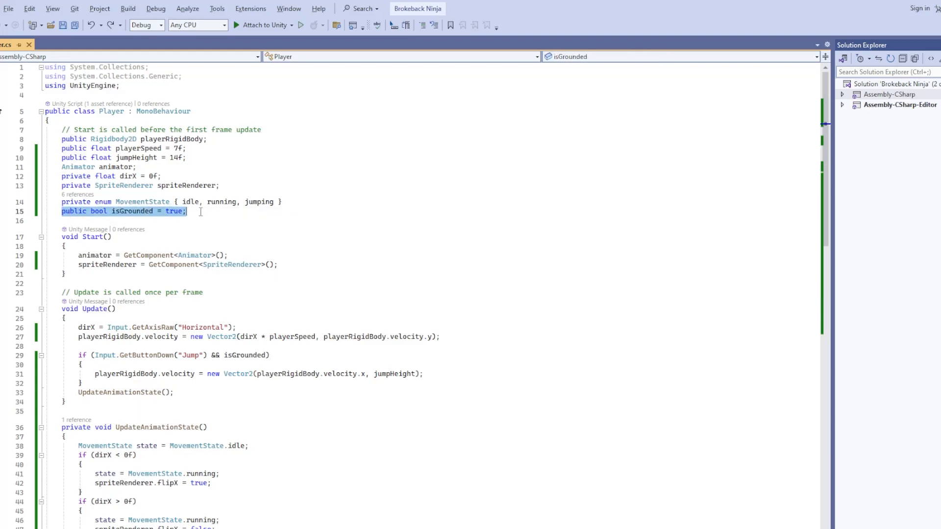
click(226, 226)
scroll(237, 231, down, 5)
scroll(236, 230, down, 7)
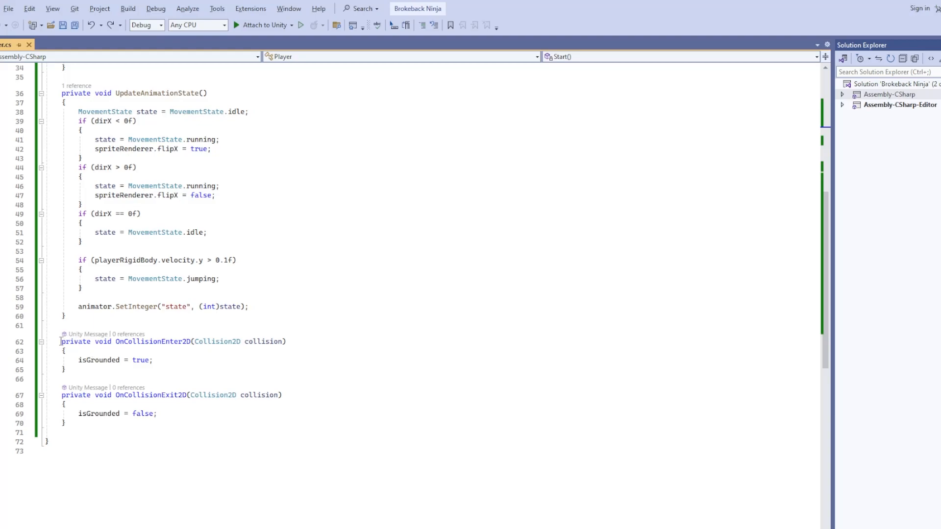
drag(62, 341, 67, 424)
click(106, 380)
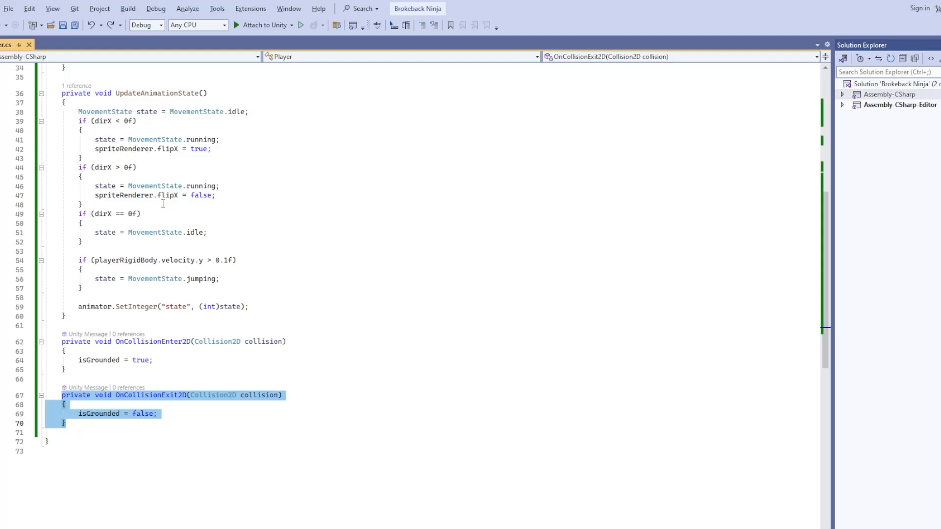
scroll(163, 203, up, 1)
click(340, 213)
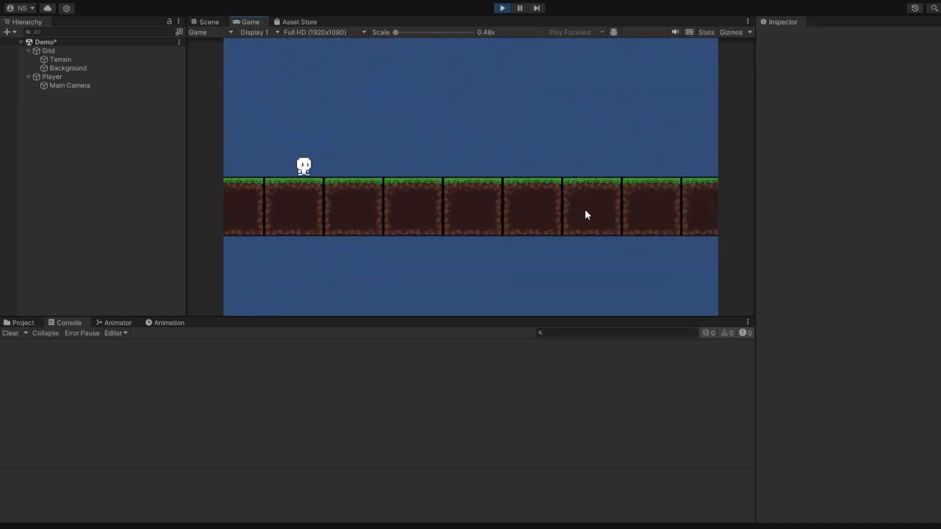
Stop the running scene in Unity
click(503, 8)
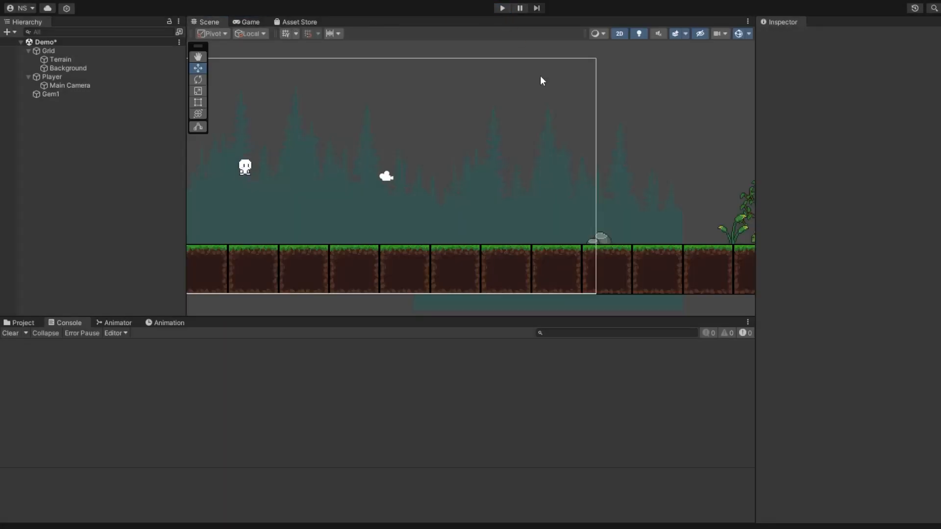